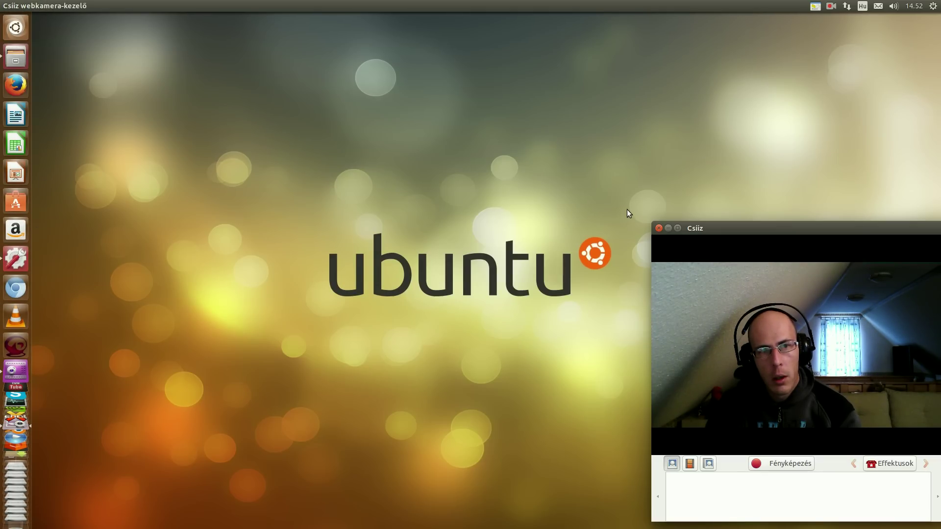
Step: Bring up the Dash overview of applications, files and folders, and close it
{"action": "left_click", "coordinate": [7, 33]}
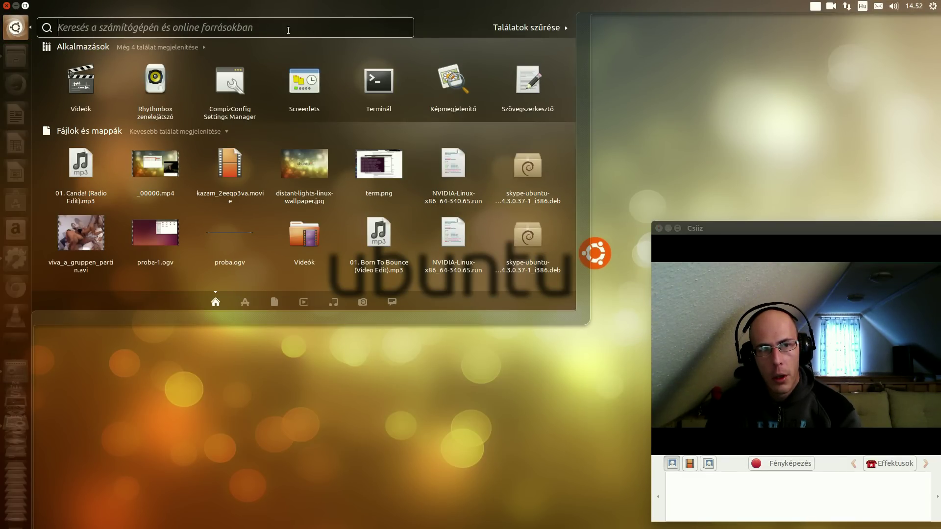
{"action": "left_click", "coordinate": [4, 6]}
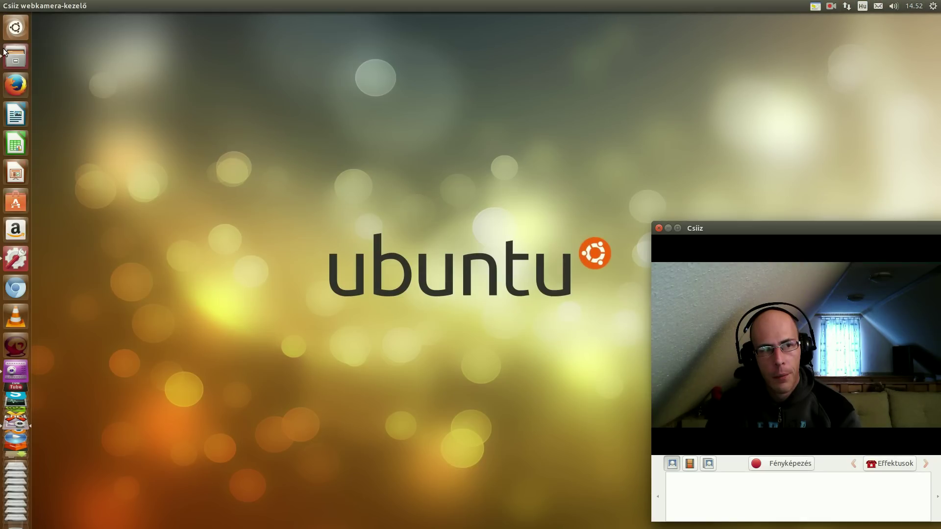
Step: Open the file manager, look at the Videók folder and the listed drives, and minimise the window
{"action": "left_click", "coordinate": [17, 58]}
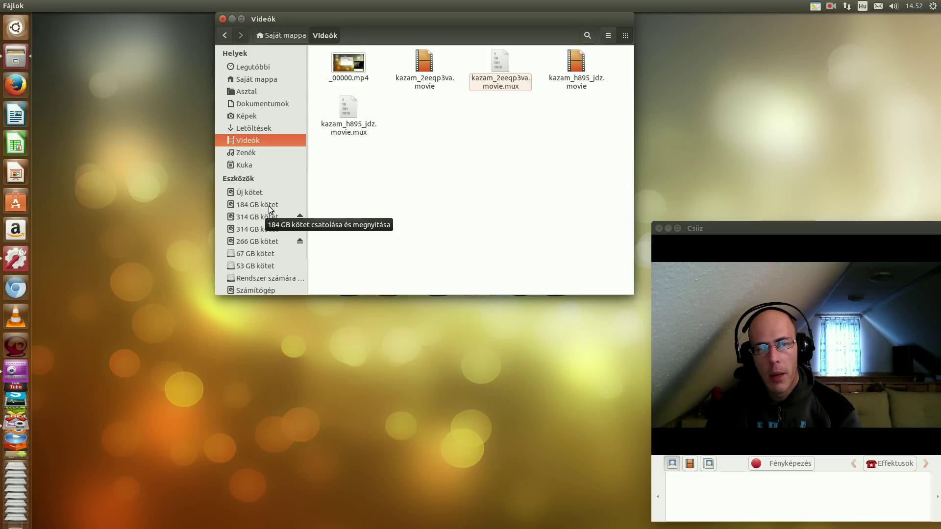
{"action": "left_click", "coordinate": [239, 242]}
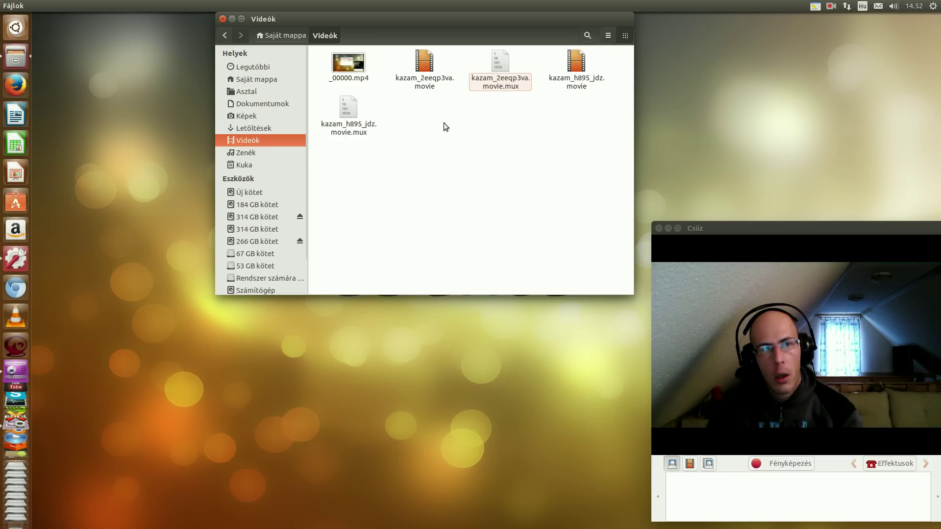
{"action": "left_click", "coordinate": [231, 19]}
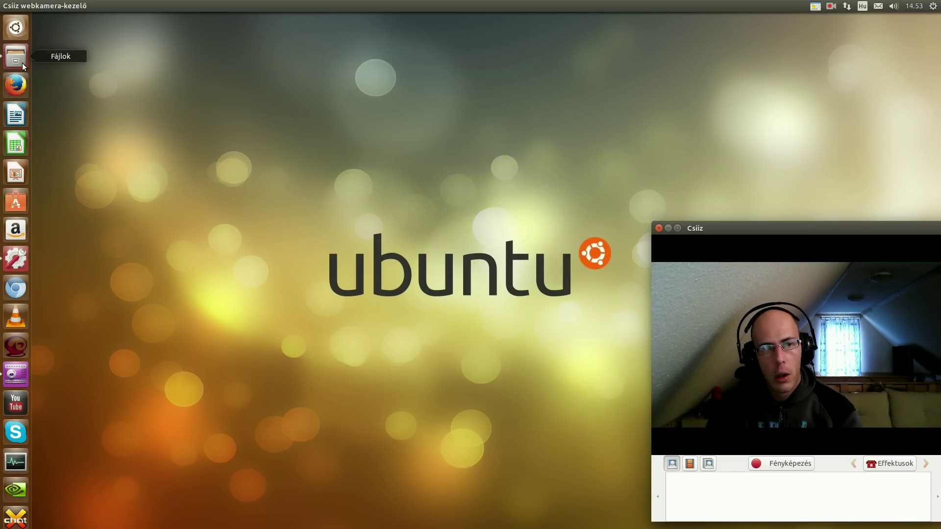
Step: Review the sound input and output settings by way of the full system settings overview, and minimise the window
{"action": "left_click", "coordinate": [21, 253]}
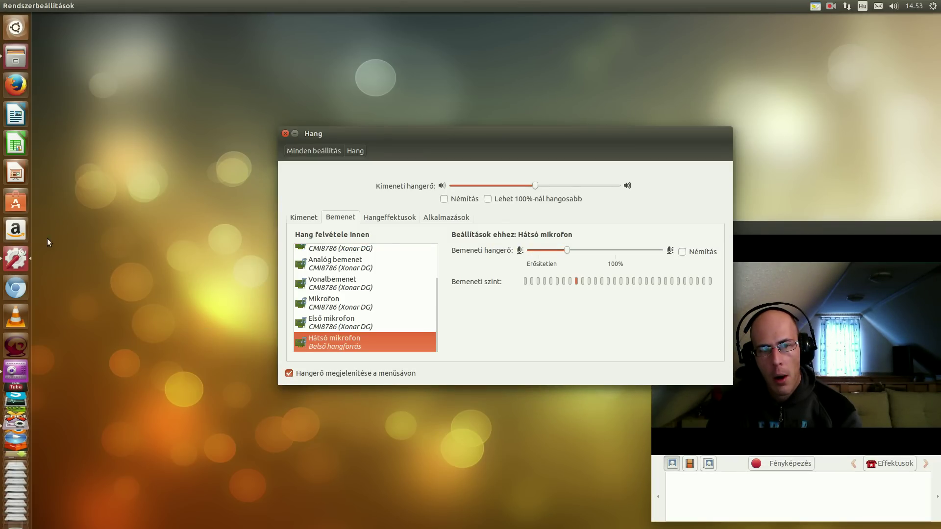
{"action": "left_click", "coordinate": [295, 152]}
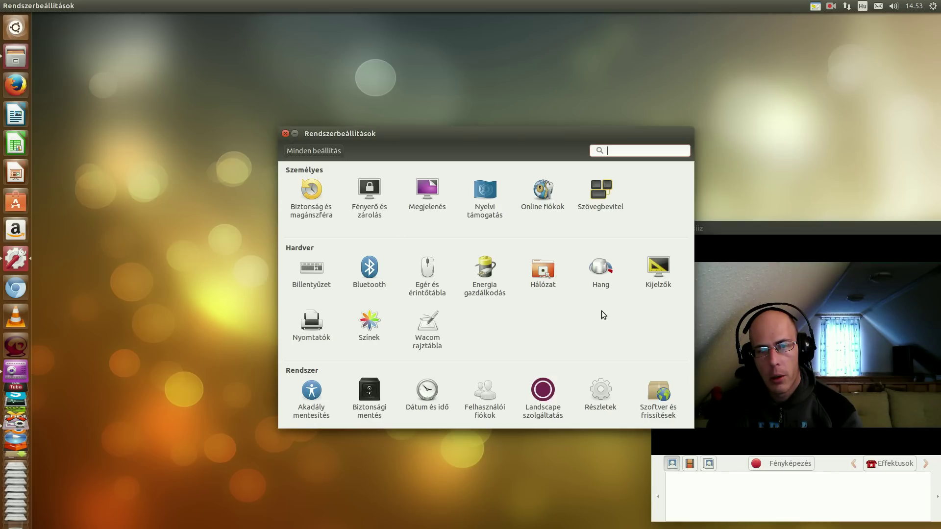
{"action": "left_click", "coordinate": [588, 267]}
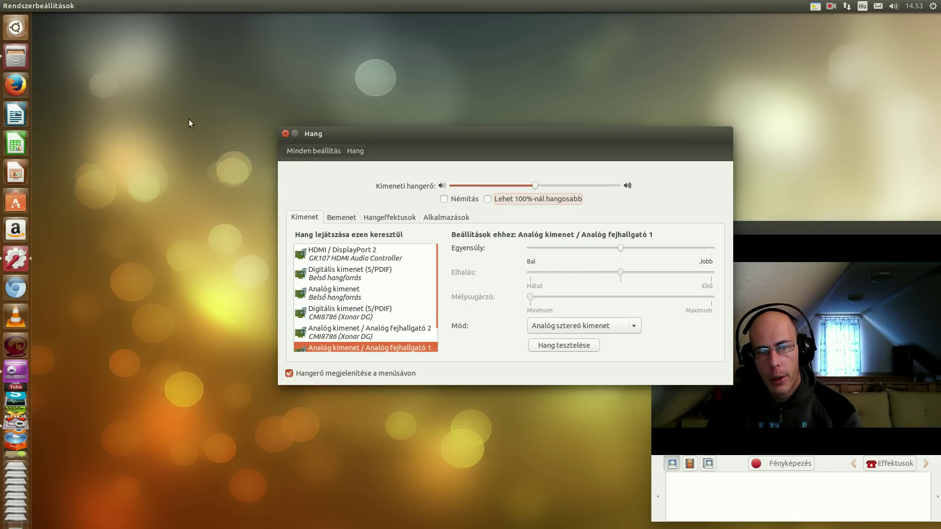
{"action": "left_click", "coordinate": [296, 134]}
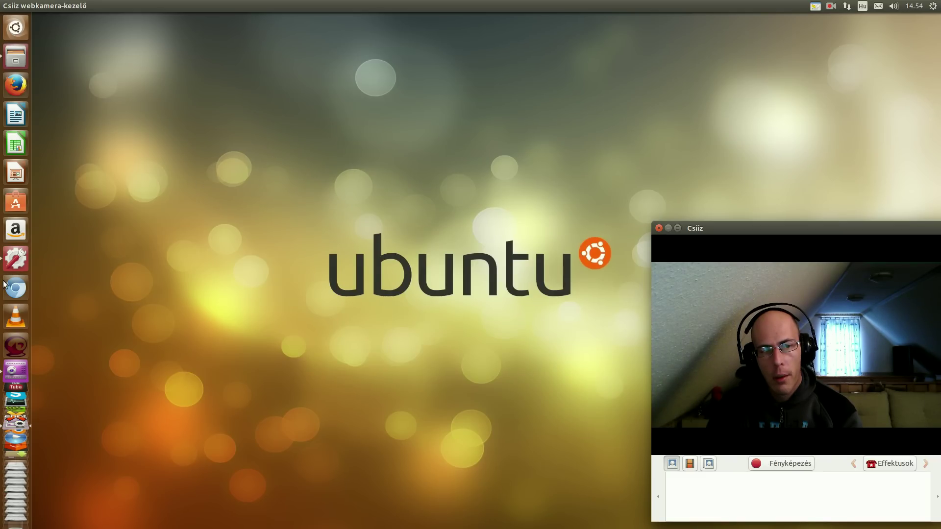
Step: Restore and minimise the Sound settings window twice, moving it slightly lower on the desktop the second time
{"action": "key", "text": "alt+Tab"}
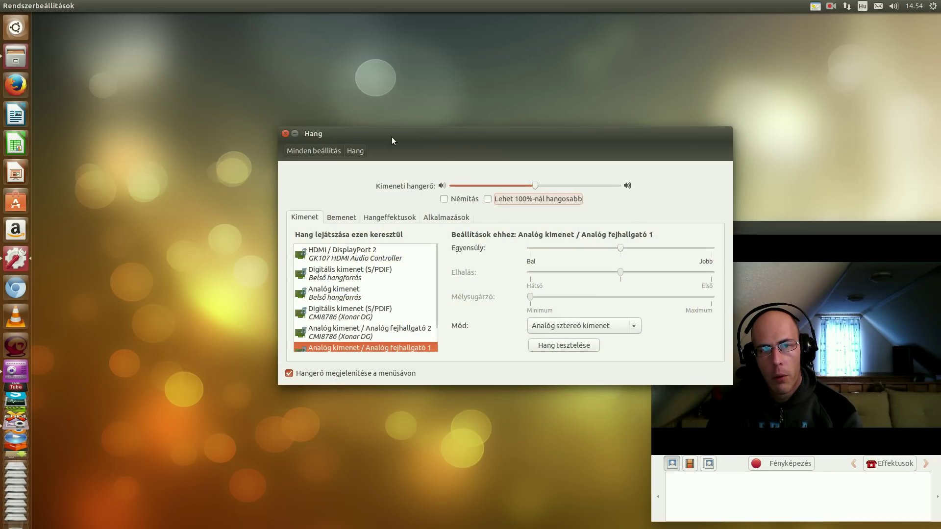
{"action": "left_click", "coordinate": [295, 135]}
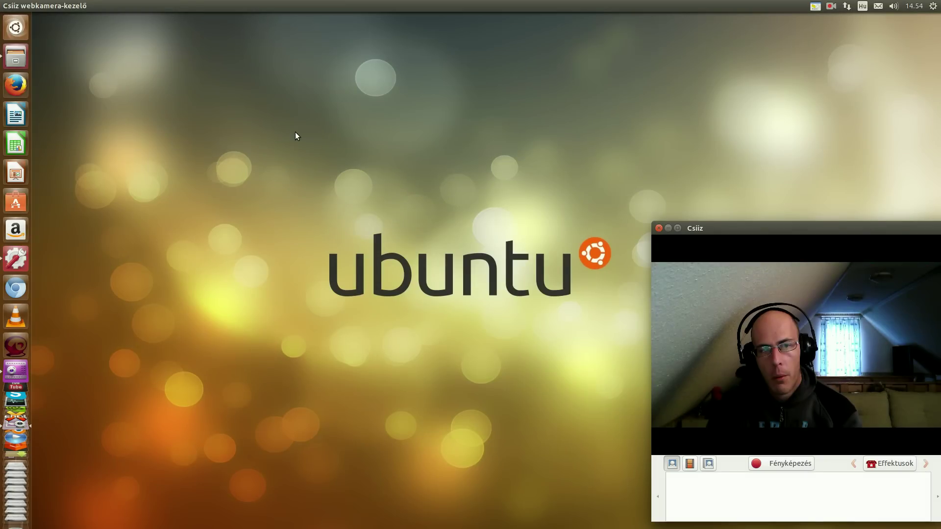
{"action": "left_click", "coordinate": [11, 263]}
{"action": "left_click_drag", "start_coordinate": [504, 137], "coordinate": [293, 166]}
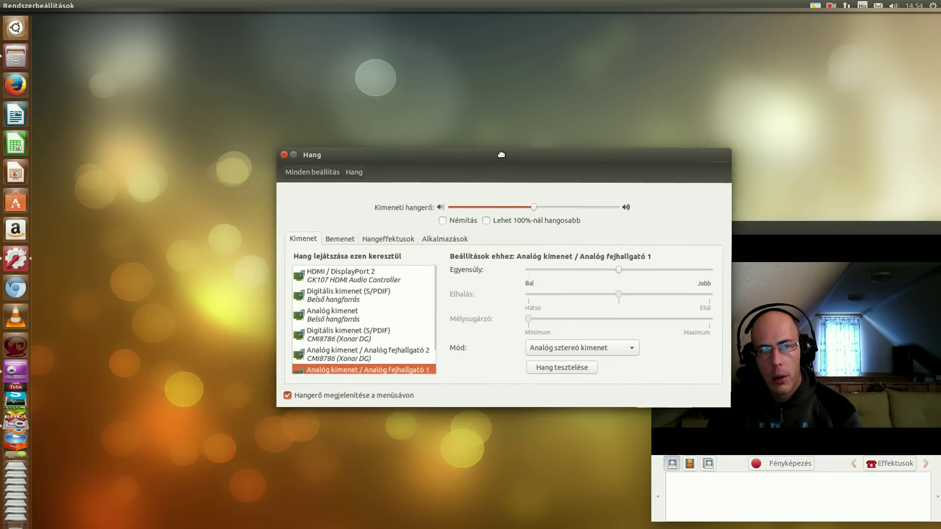
{"action": "left_click", "coordinate": [297, 154]}
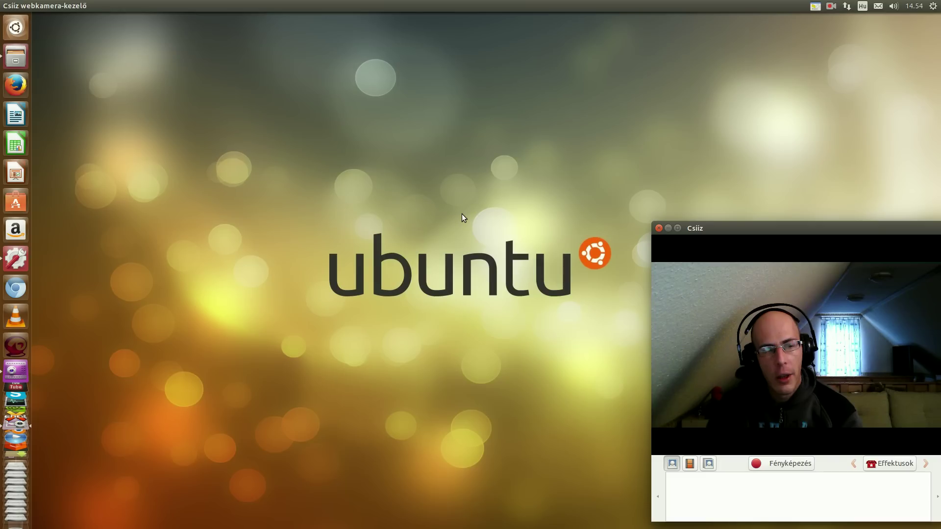
Step: Switch to the Kazam preferences, examine the General, Screencast and Screenshot settings, and close the window
{"action": "left_click", "coordinate": [15, 371]}
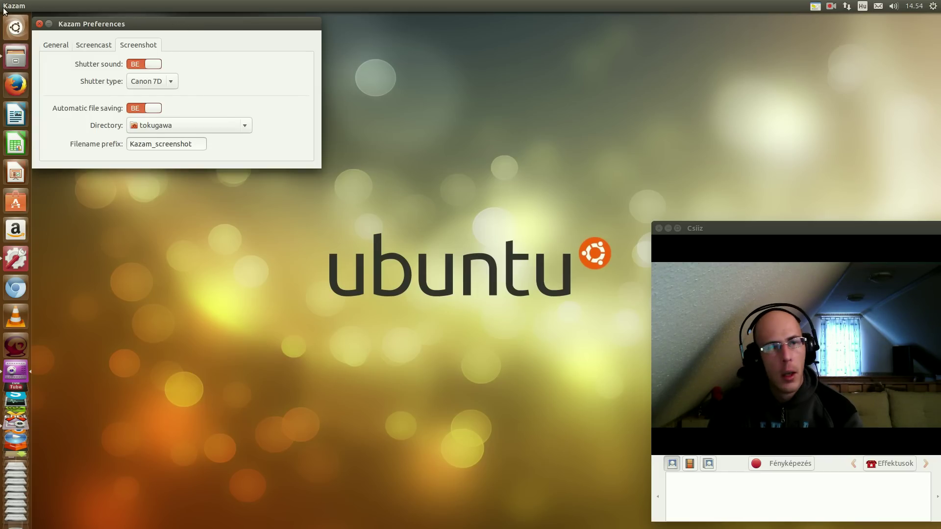
{"action": "left_click", "coordinate": [53, 47]}
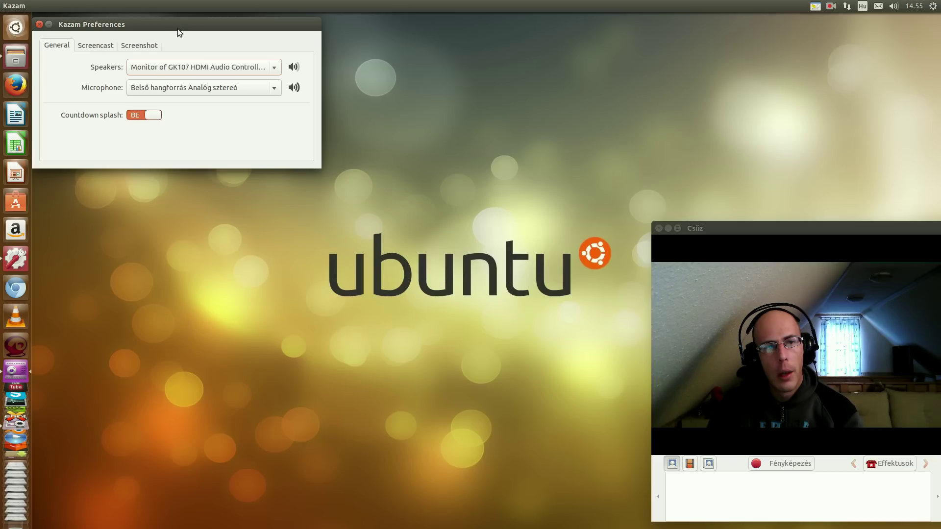
{"action": "left_click_drag", "start_coordinate": [181, 26], "coordinate": [311, 48]}
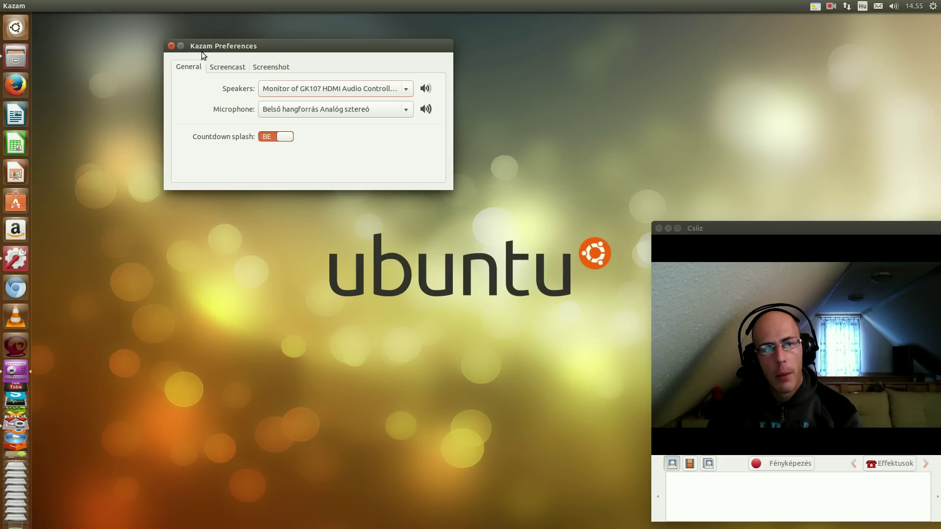
{"action": "left_click", "coordinate": [229, 67]}
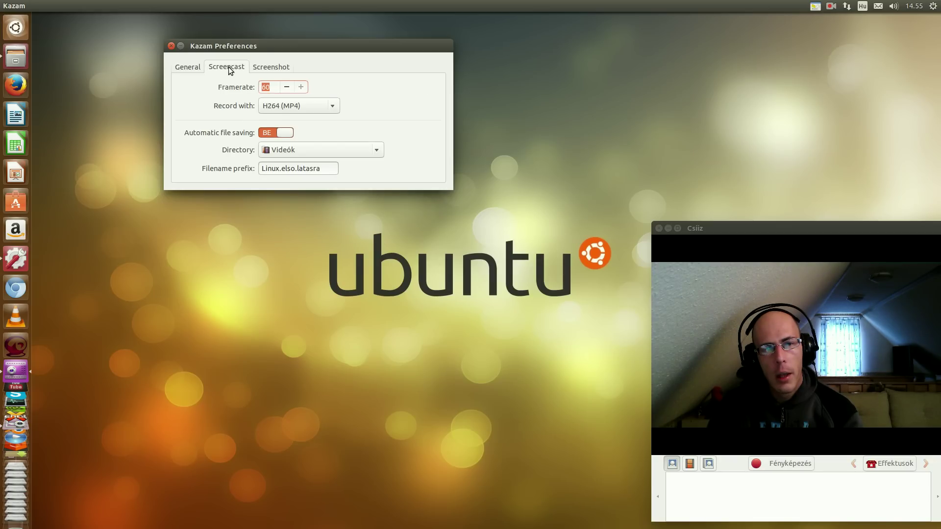
{"action": "left_click", "coordinate": [270, 67]}
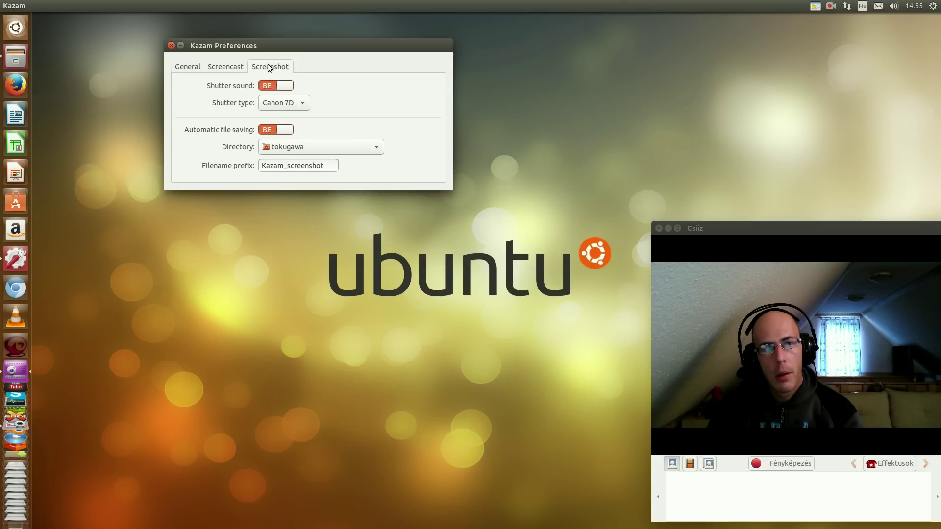
{"action": "left_click", "coordinate": [172, 45]}
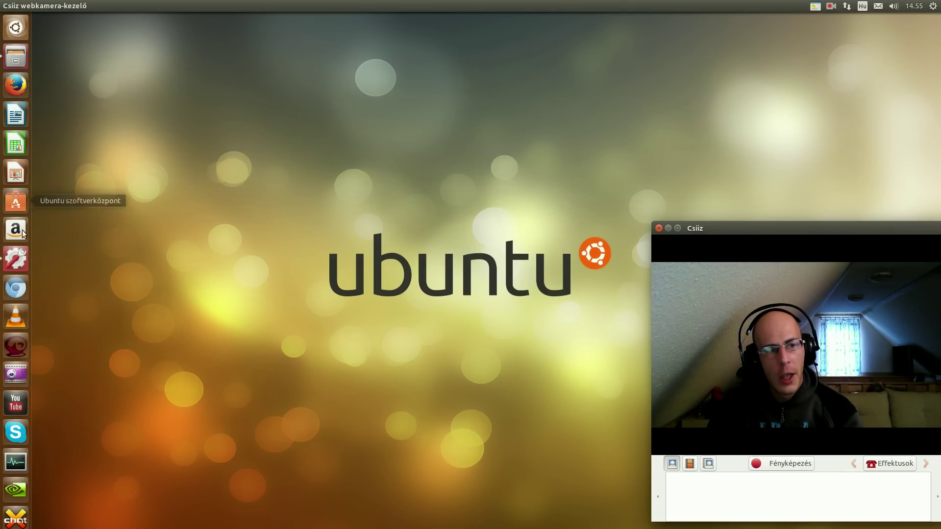
Step: Launch Chromium and look through its File, View, History and Help commands in the global menu bar
{"action": "left_click", "coordinate": [16, 289]}
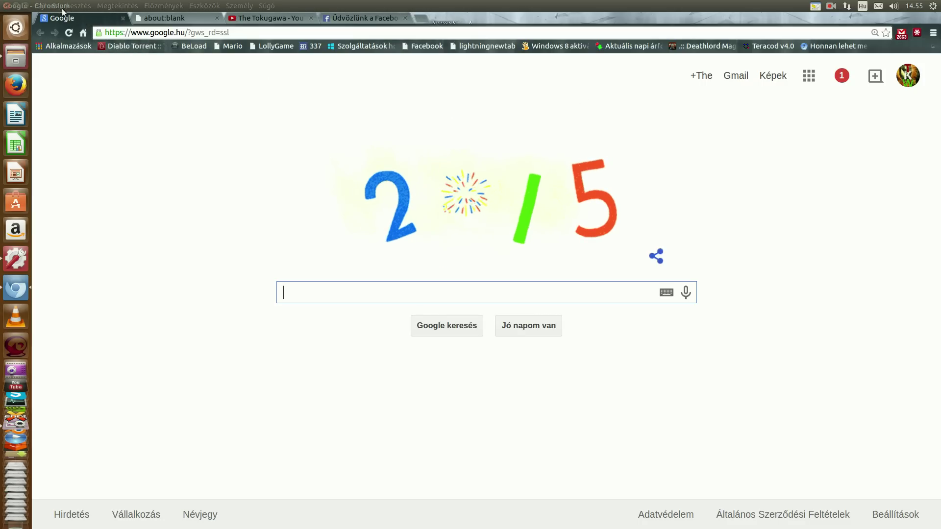
{"action": "mouse_move", "coordinate": [43, 5]}
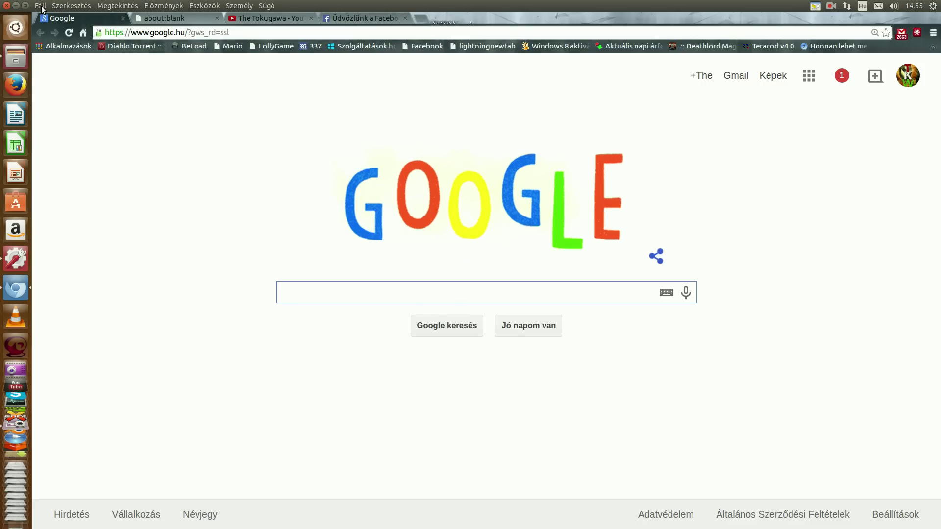
{"action": "left_click", "coordinate": [40, 6]}
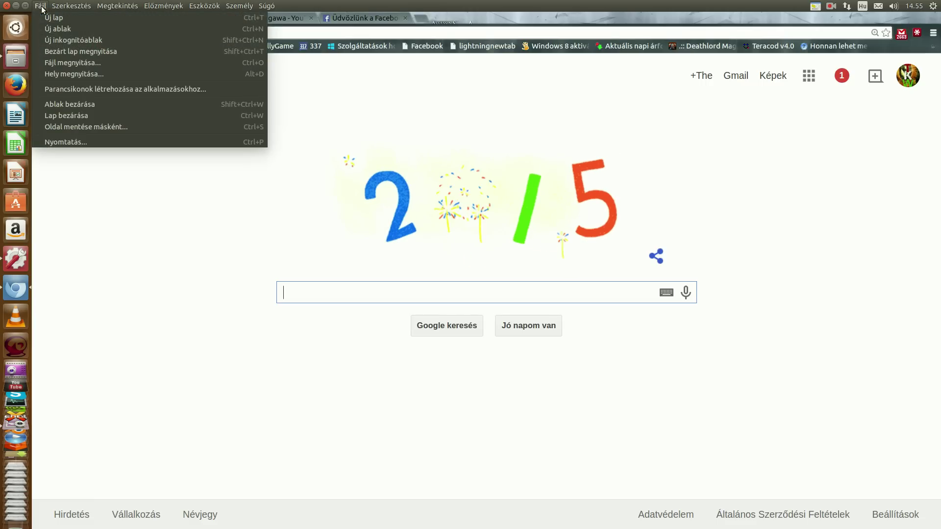
{"action": "mouse_move", "coordinate": [111, 6]}
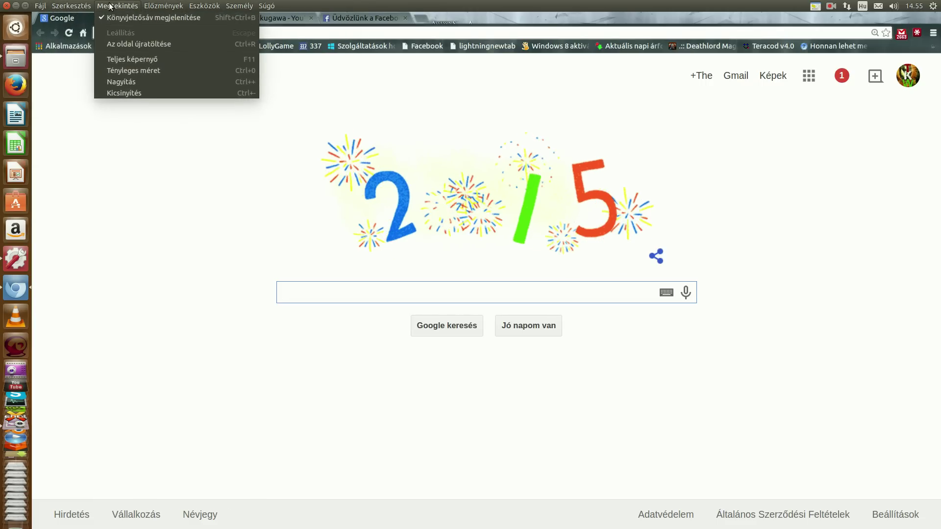
{"action": "mouse_move", "coordinate": [162, 6]}
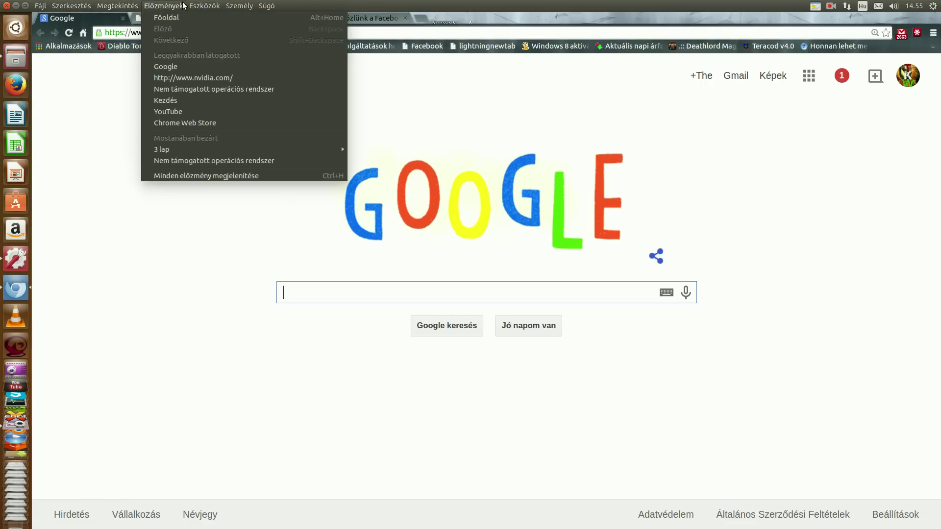
{"action": "mouse_move", "coordinate": [271, 7]}
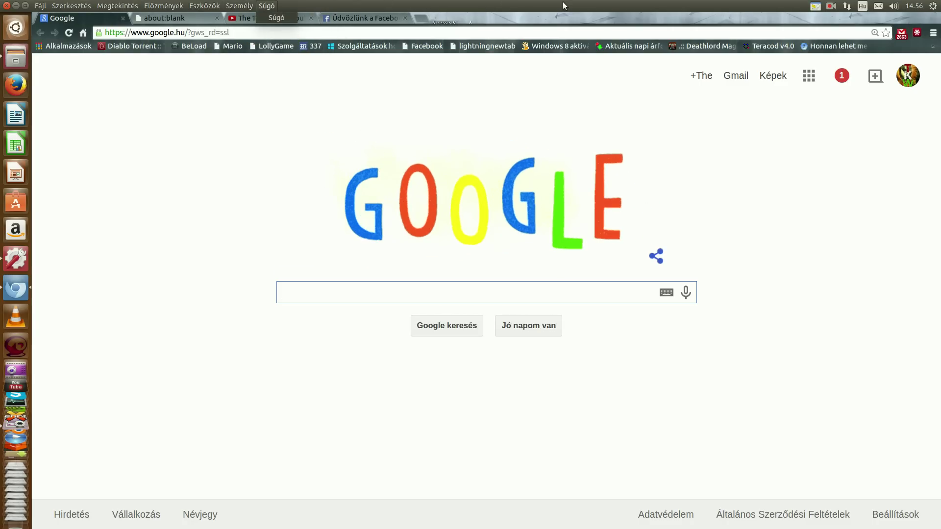
{"action": "key", "text": "Right"}
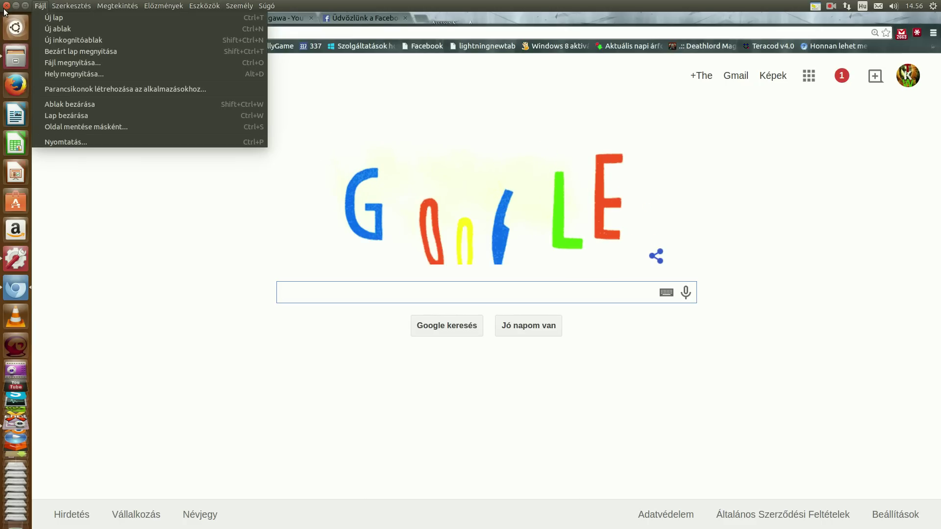
Step: Step backwards through the system indicators as far as the sound controls, dismiss them and close Chromium
{"action": "key", "text": "Left"}
{"action": "key", "text": "Left"}
{"action": "key", "text": "Left"}
{"action": "key", "text": "Left"}
{"action": "key", "text": "Left"}
{"action": "key", "text": "Left"}
{"action": "key", "text": "Left"}
{"action": "key", "text": "Left"}
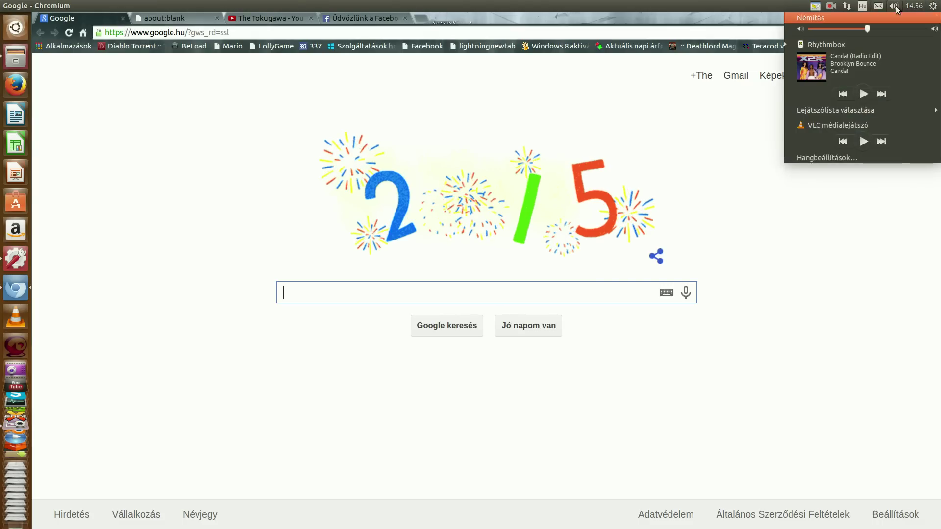
{"action": "left_click", "coordinate": [6, 6]}
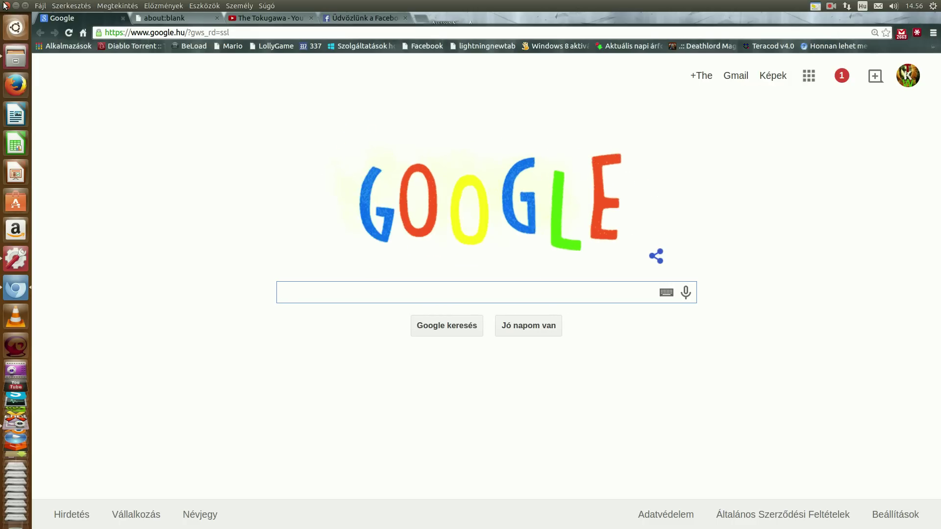
{"action": "left_click", "coordinate": [6, 6]}
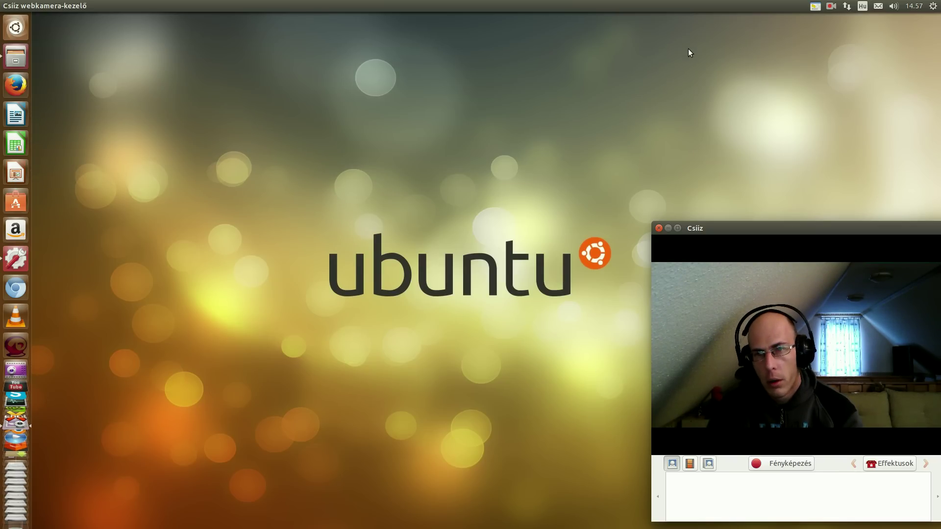
Step: View the overview of this computer's hardware and system details, and close the window
{"action": "left_click", "coordinate": [934, 6]}
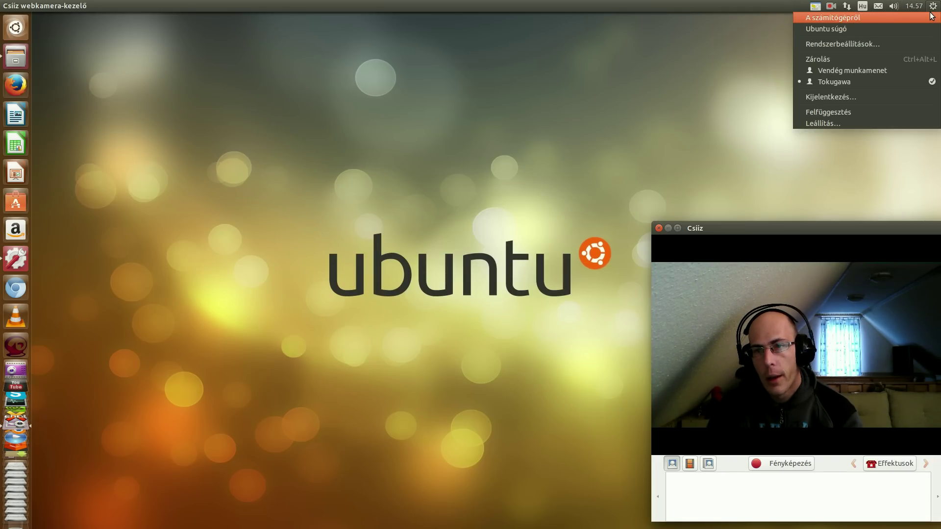
{"action": "left_click", "coordinate": [931, 16]}
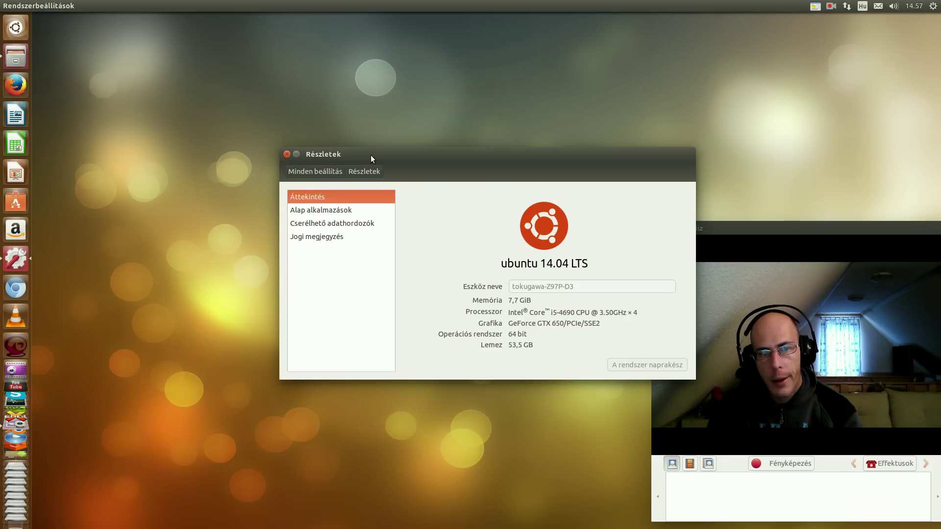
{"action": "left_click", "coordinate": [287, 154]}
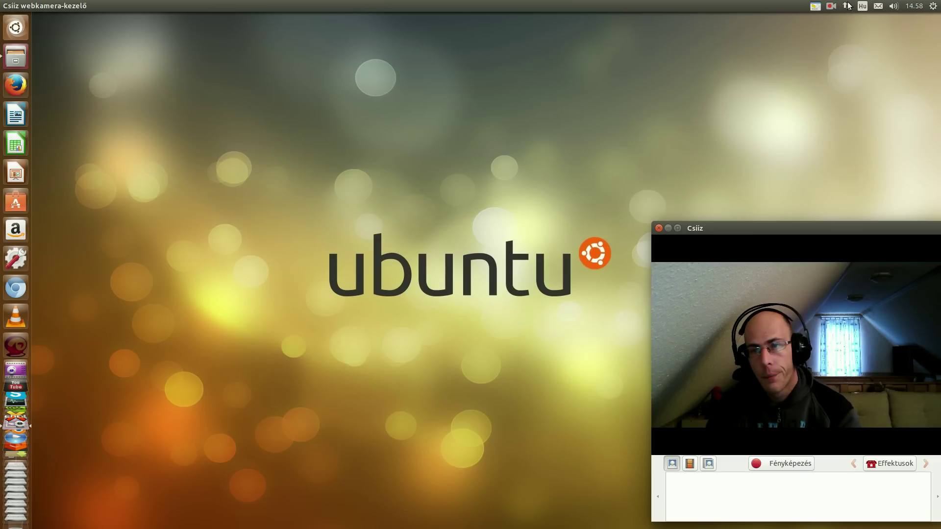
Step: Examine the session and shutdown options, dismiss them, and show the system sound controls
{"action": "left_click", "coordinate": [931, 6]}
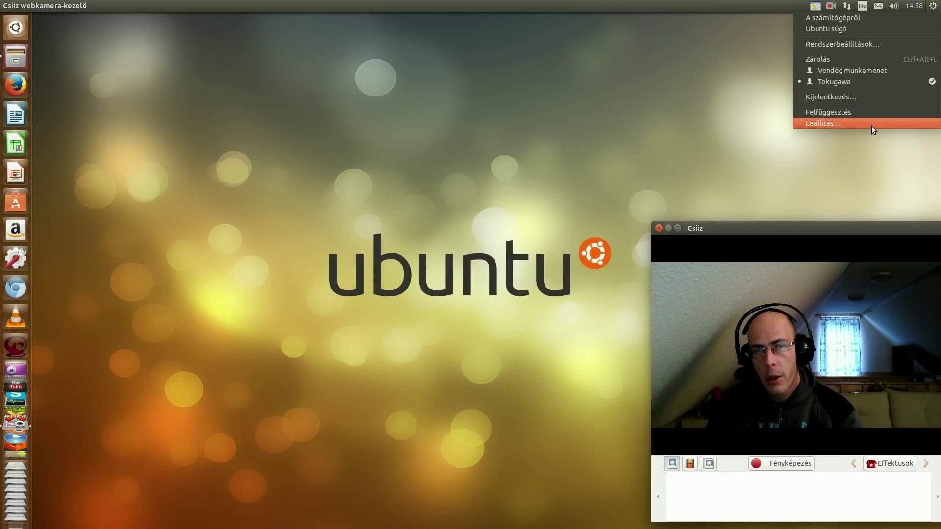
{"action": "left_click", "coordinate": [146, 232]}
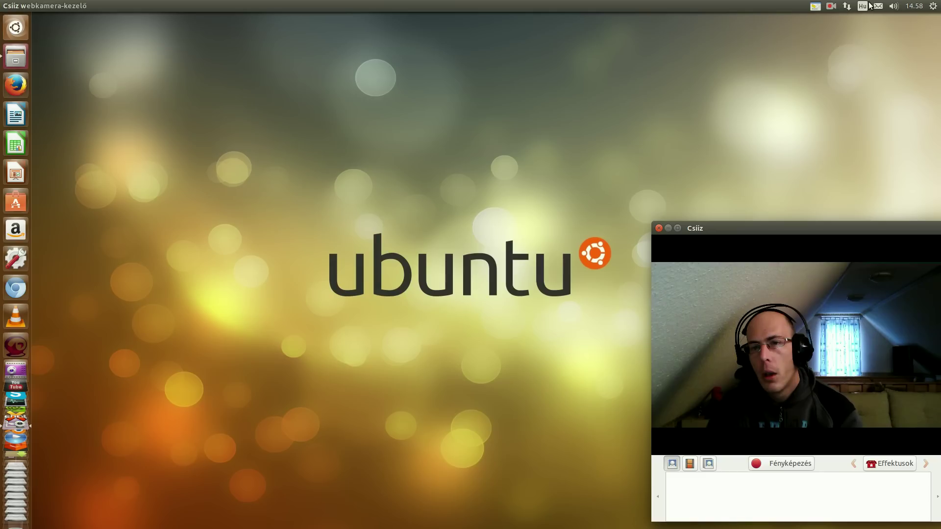
{"action": "left_click", "coordinate": [893, 6]}
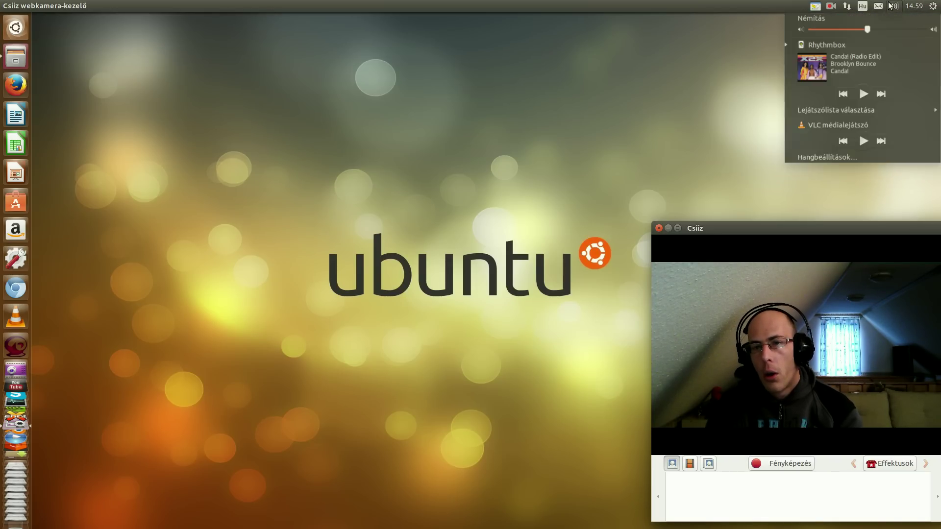
Step: Play the current Rhythmbox track from the system sound controls, return to the controls to pause it, and dismiss them
{"action": "mouse_move", "coordinate": [902, 7]}
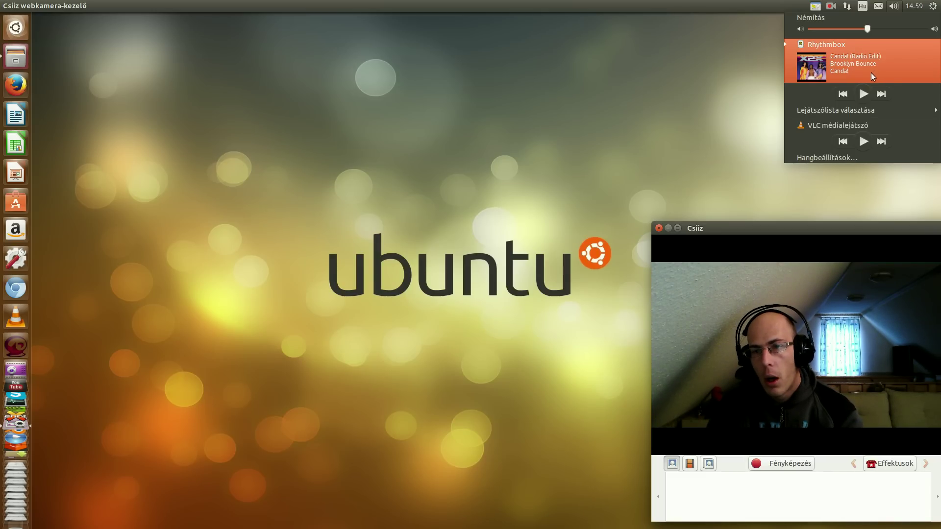
{"action": "left_click", "coordinate": [863, 93]}
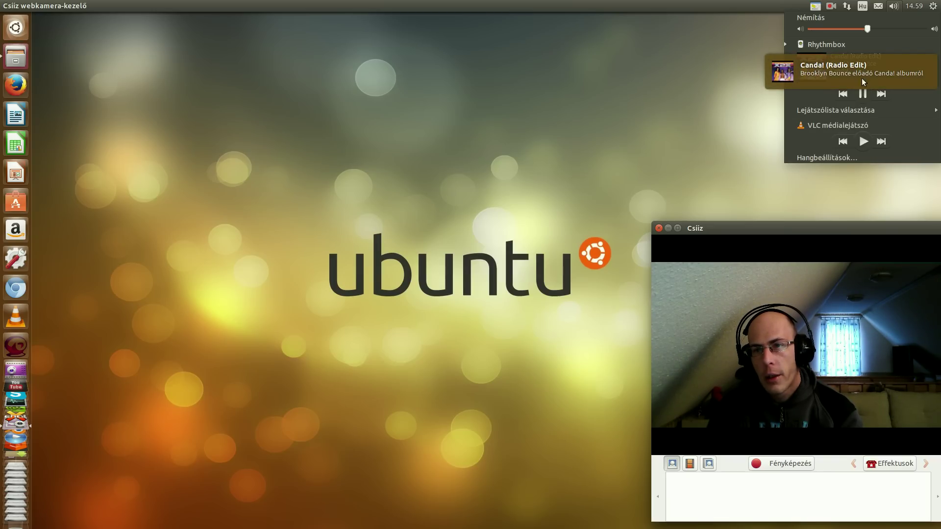
{"action": "left_click", "coordinate": [683, 54]}
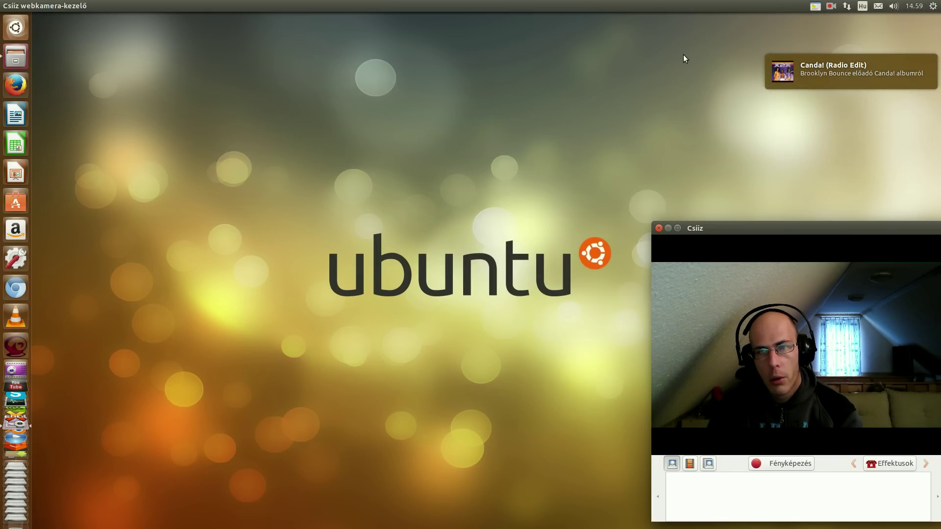
{"action": "left_click", "coordinate": [892, 6]}
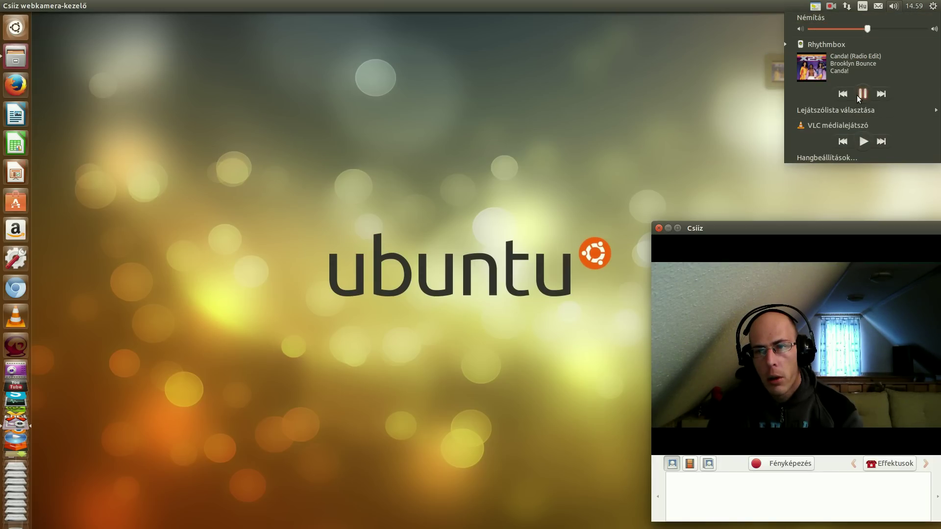
{"action": "left_click", "coordinate": [556, 86]}
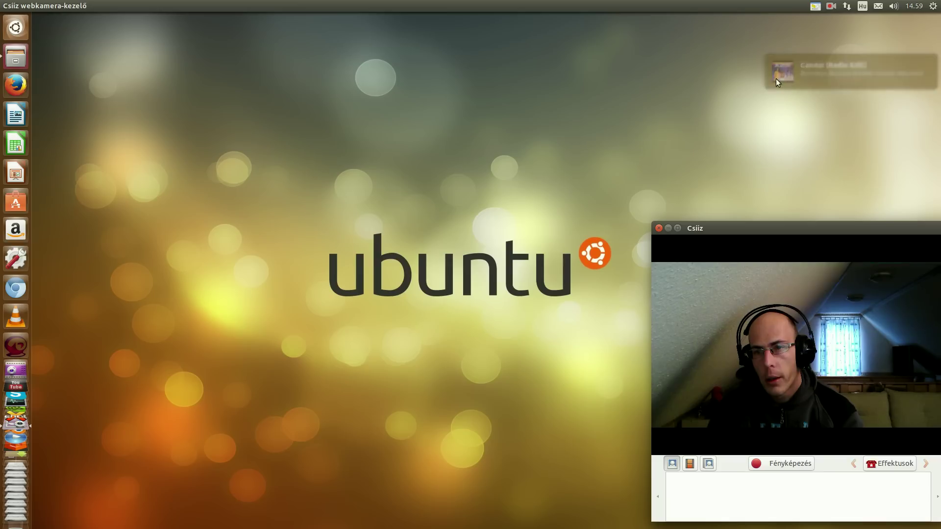
Step: Look through the calendar, Screenlets, network and other system indicators, and dismiss them
{"action": "left_click", "coordinate": [915, 6]}
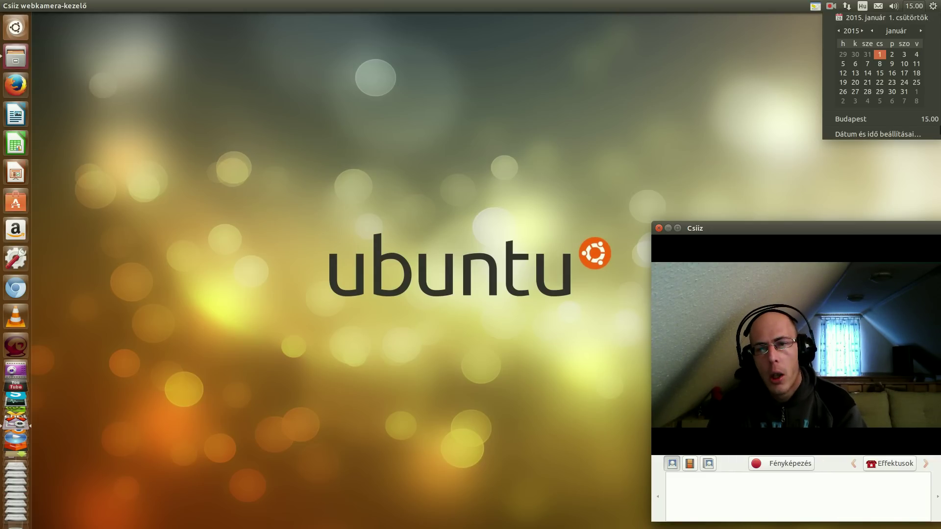
{"action": "left_click", "coordinate": [815, 6]}
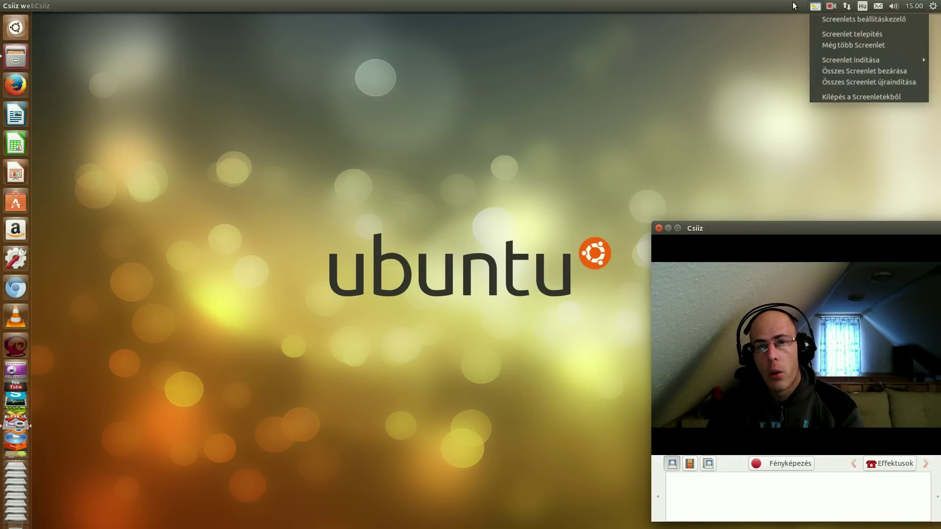
{"action": "mouse_move", "coordinate": [832, 6]}
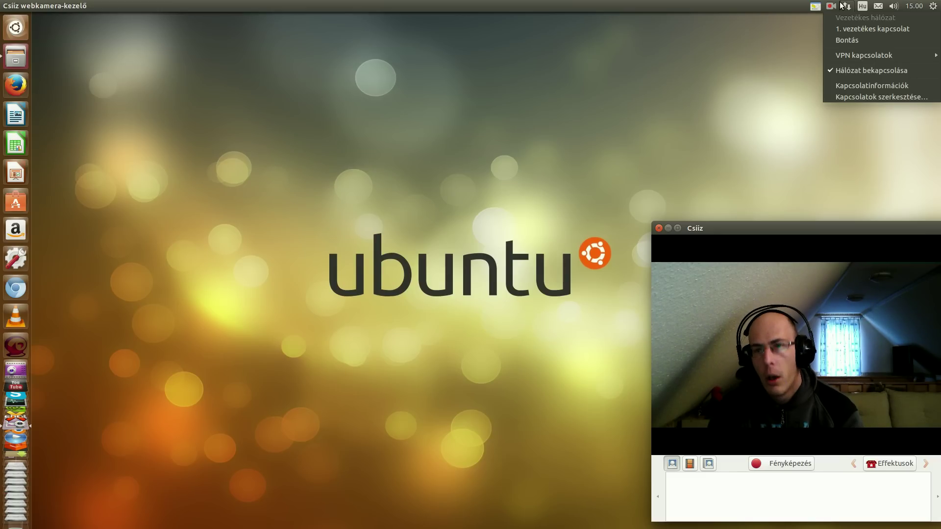
{"action": "mouse_move", "coordinate": [891, 7]}
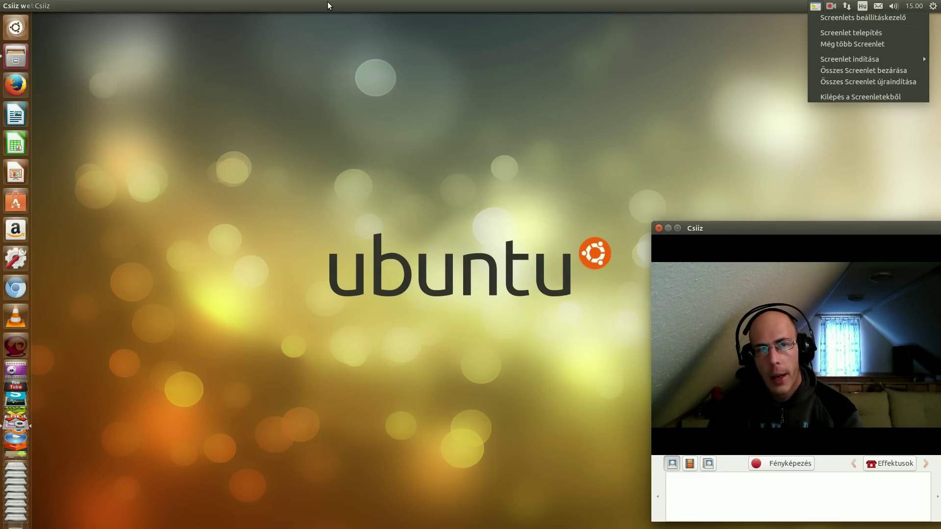
{"action": "left_click", "coordinate": [359, 5]}
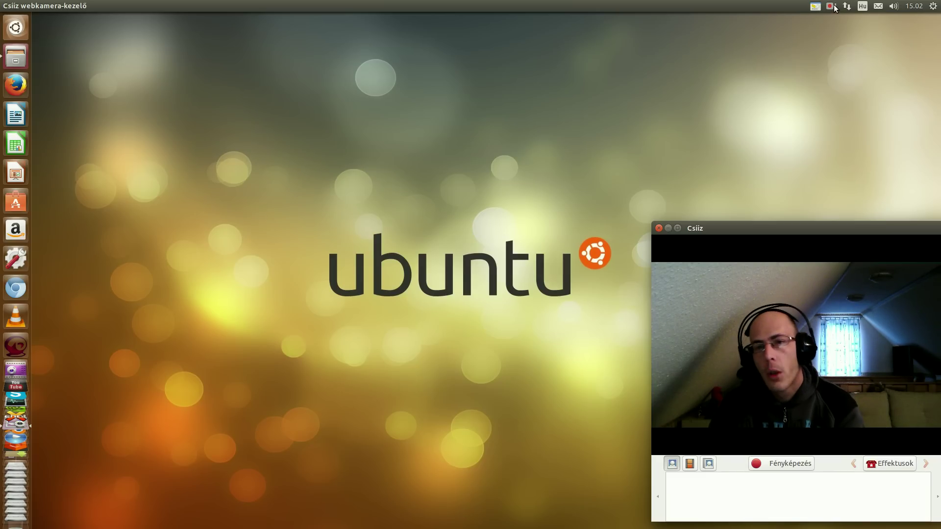
Step: Show the screen recorder's commands for pausing and stopping the recording
{"action": "left_click", "coordinate": [831, 6]}
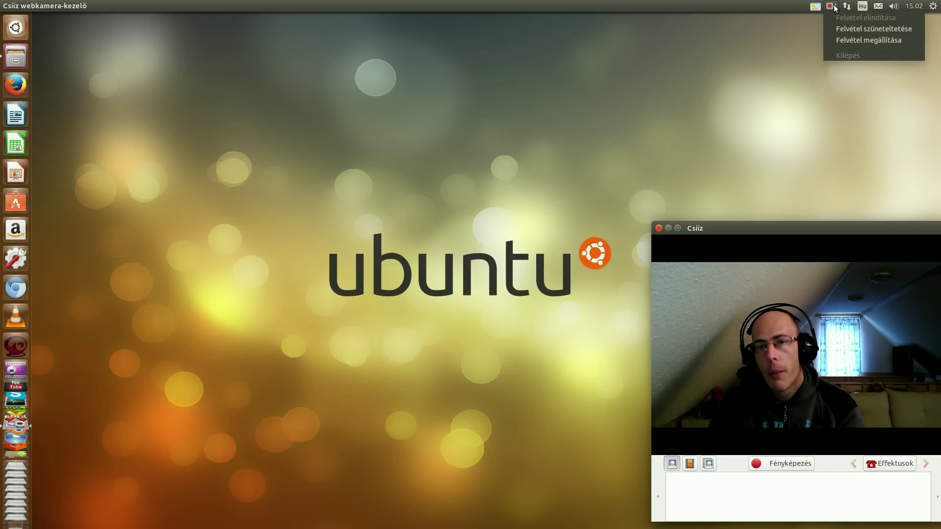